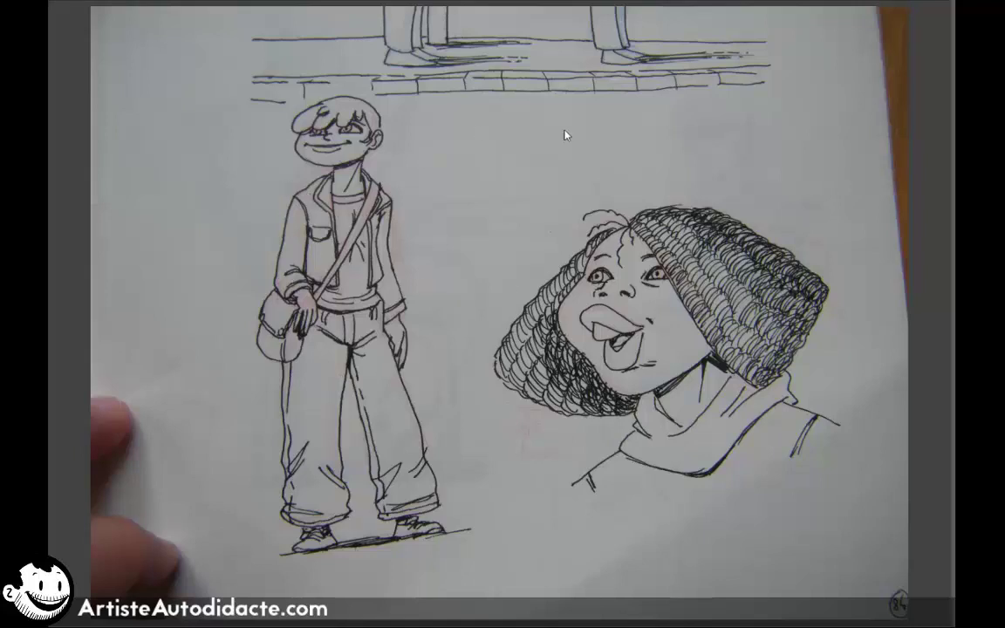
Step: Lasso the standing character with the shoulder bag in the sketch photo and paste a copy into a new blank canvas
{"action": "key", "text": "Tab"}
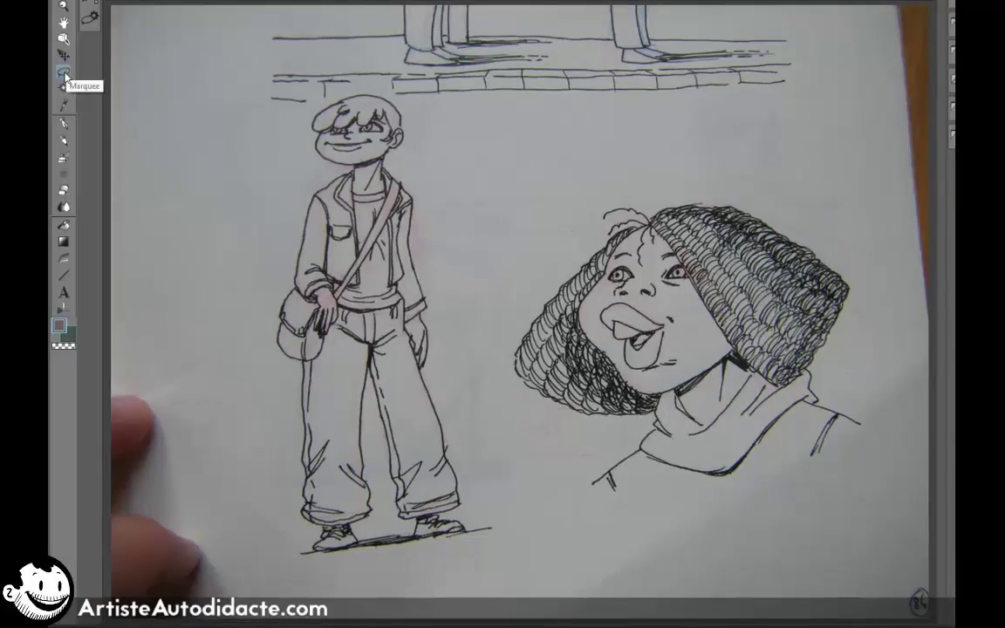
{"action": "left_click", "coordinate": [64, 72]}
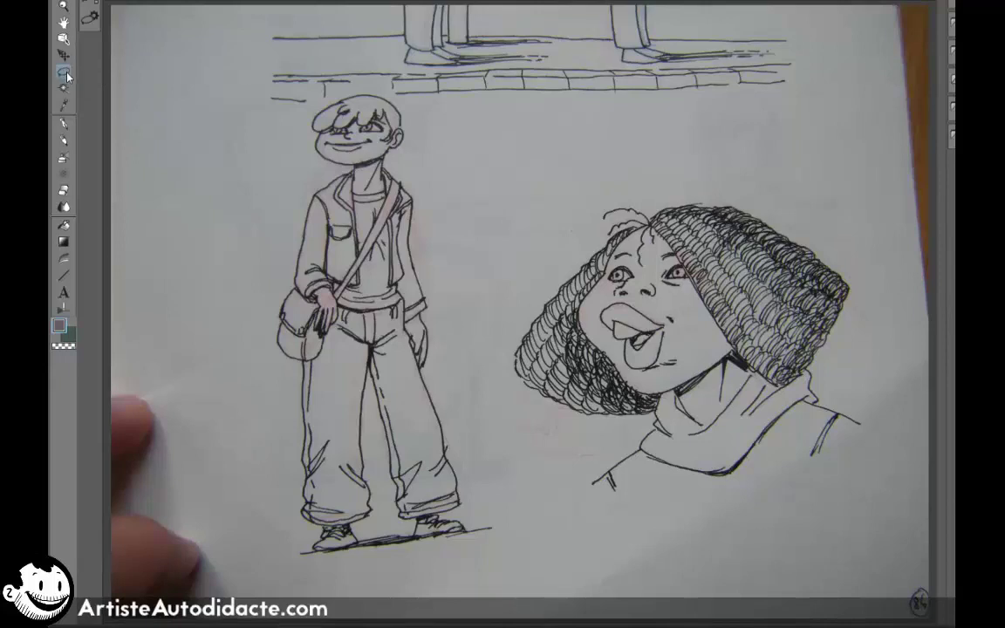
{"action": "mouse_move", "coordinate": [261, 207]}
{"action": "left_mouse_down"}
{"action": "mouse_move", "coordinate": [323, 99]}
{"action": "mouse_move", "coordinate": [360, 85]}
{"action": "mouse_move", "coordinate": [447, 199]}
{"action": "mouse_move", "coordinate": [469, 381]}
{"action": "mouse_move", "coordinate": [516, 560]}
{"action": "mouse_move", "coordinate": [280, 567]}
{"action": "mouse_move", "coordinate": [224, 279]}
{"action": "mouse_move", "coordinate": [255, 213]}
{"action": "left_mouse_up"}
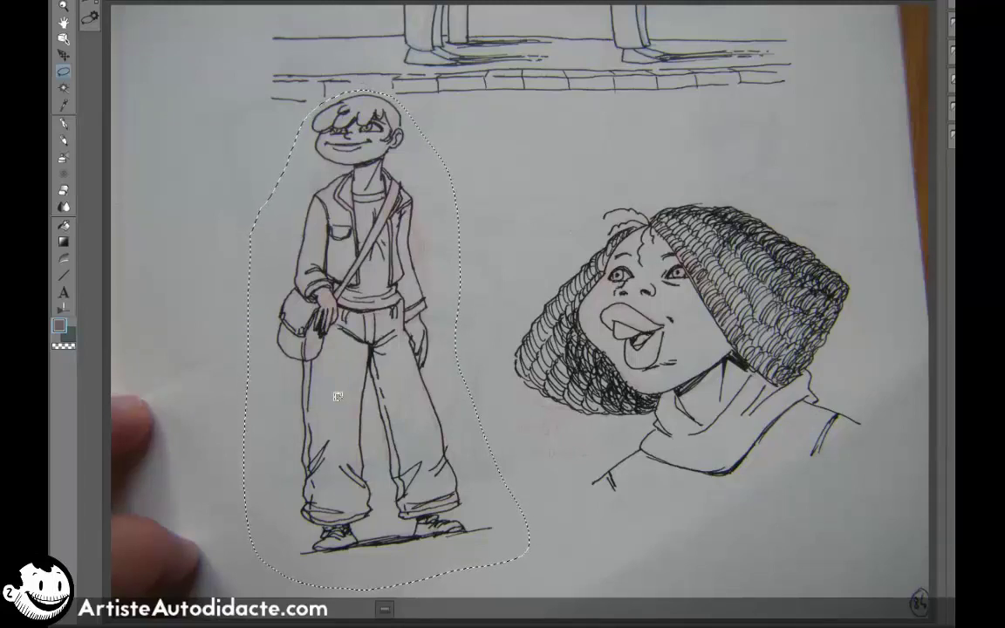
{"action": "left_click", "coordinate": [85, 0]}
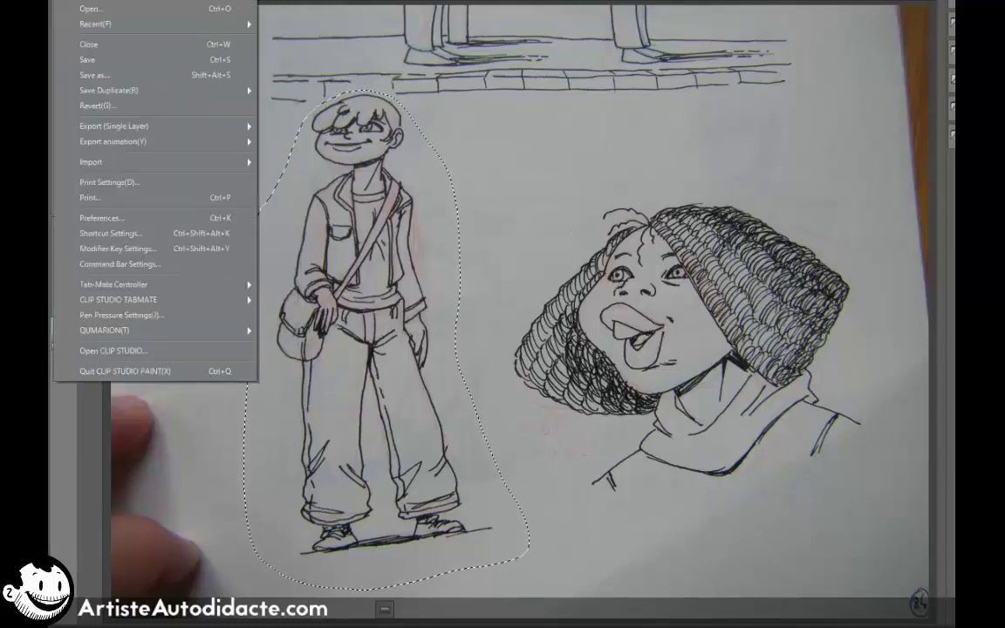
{"action": "left_click", "coordinate": [88, 0]}
{"action": "left_click", "coordinate": [555, 81]}
{"action": "key", "text": "ctrl+v"}
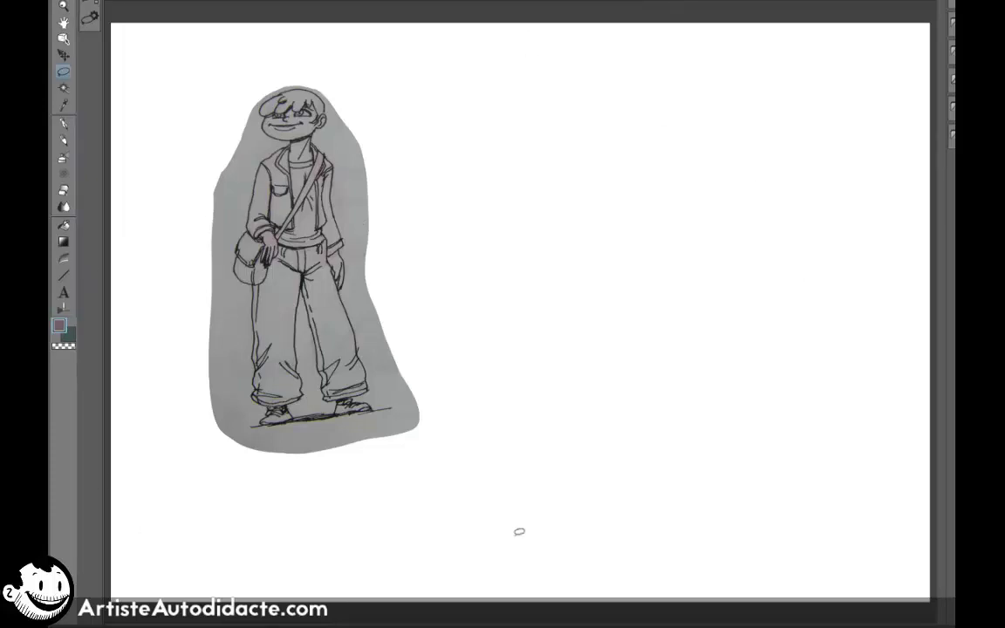
Step: Change the canvas size to crop it closely around the pasted character on all four sides
{"action": "left_click", "coordinate": [92, 1]}
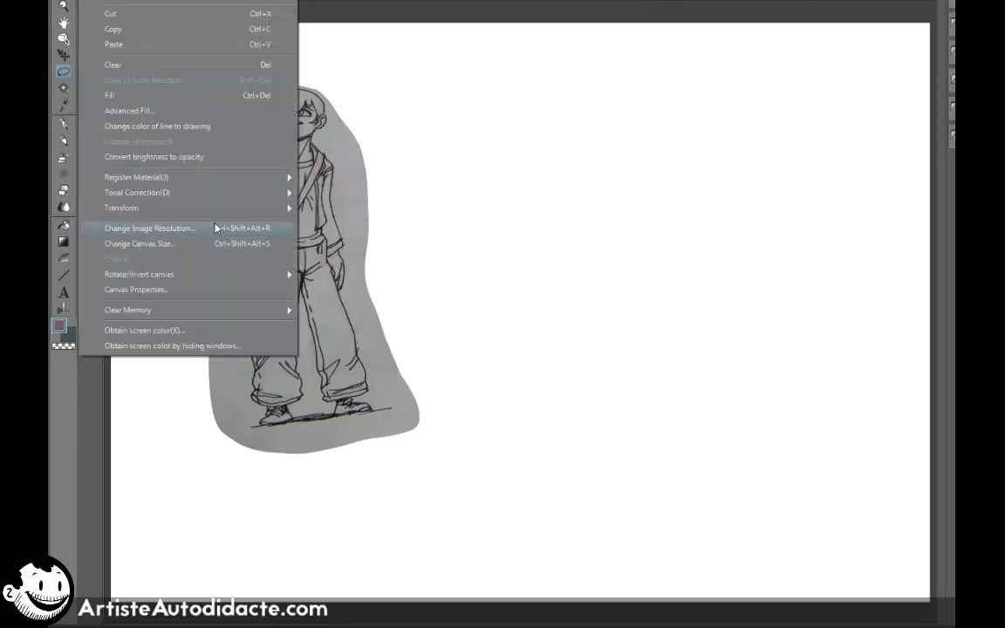
{"action": "left_click", "coordinate": [202, 244]}
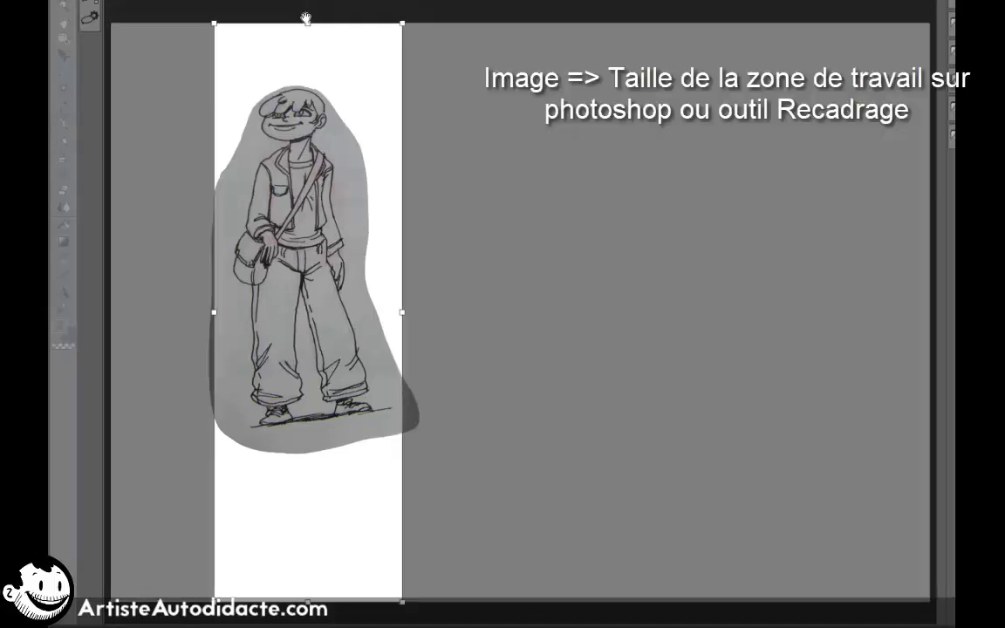
{"action": "left_click_drag", "start_coordinate": [306, 18], "coordinate": [307, 70]}
{"action": "left_click_drag", "start_coordinate": [307, 531], "coordinate": [319, 447]}
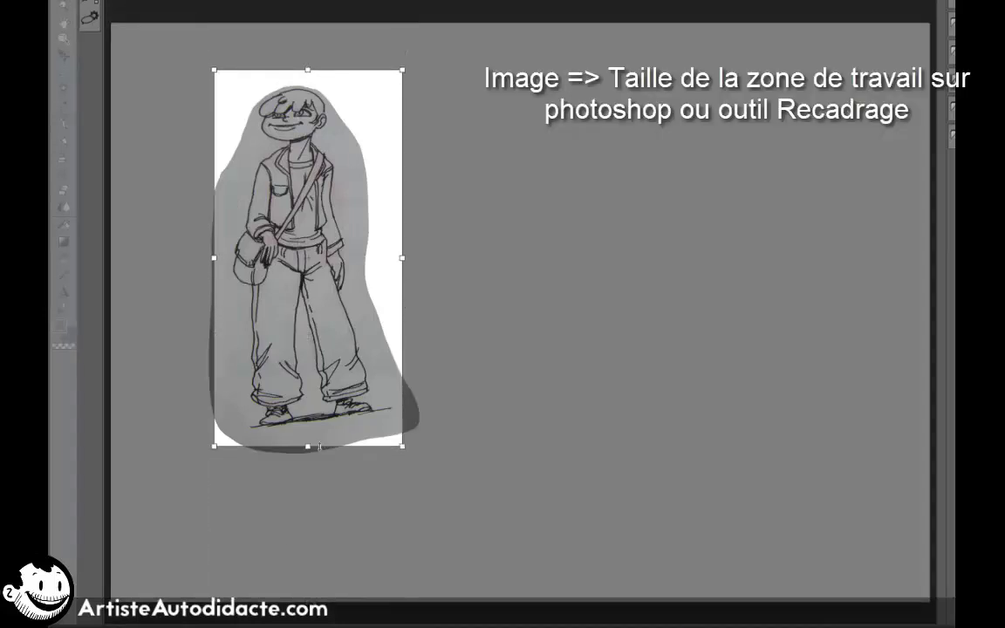
{"action": "key", "text": "Return"}
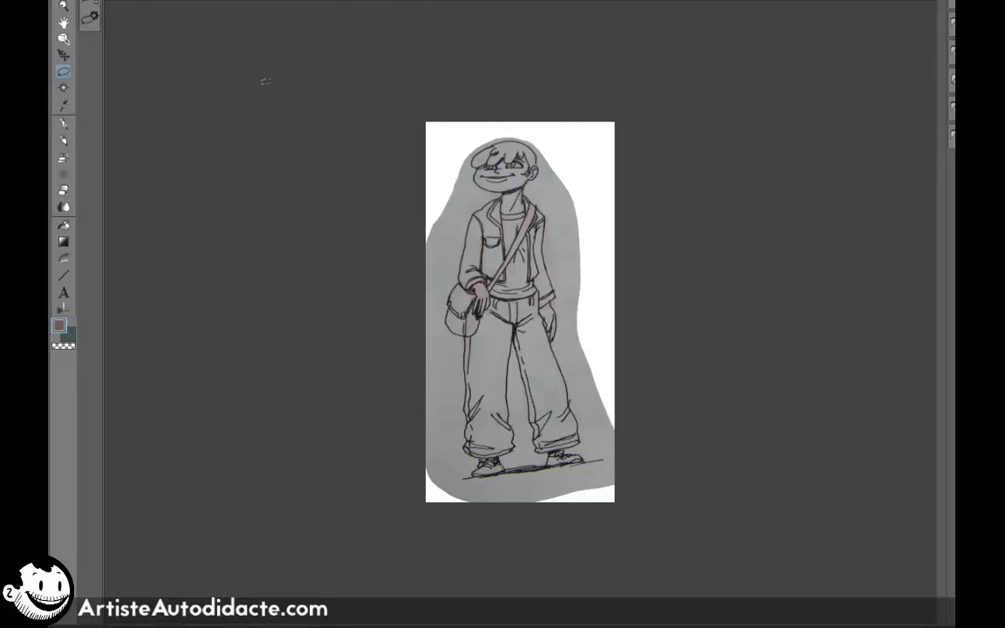
Step: Rotate the character slightly clockwise until the ground line is horizontal, and shift the drawing slightly to the right on the canvas
{"action": "key", "text": "ctrl+t"}
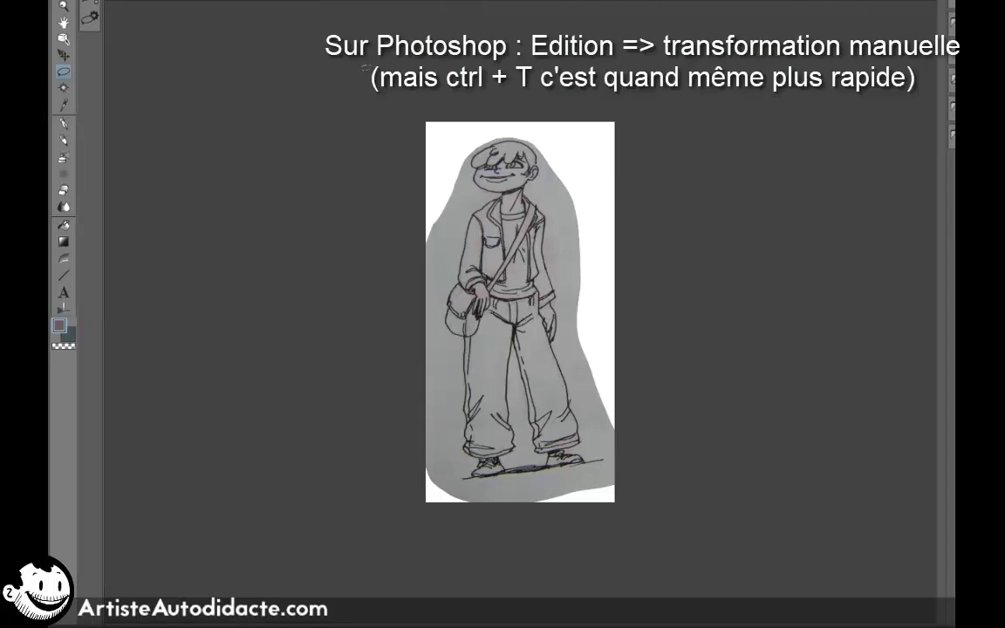
{"action": "left_click", "coordinate": [95, 2]}
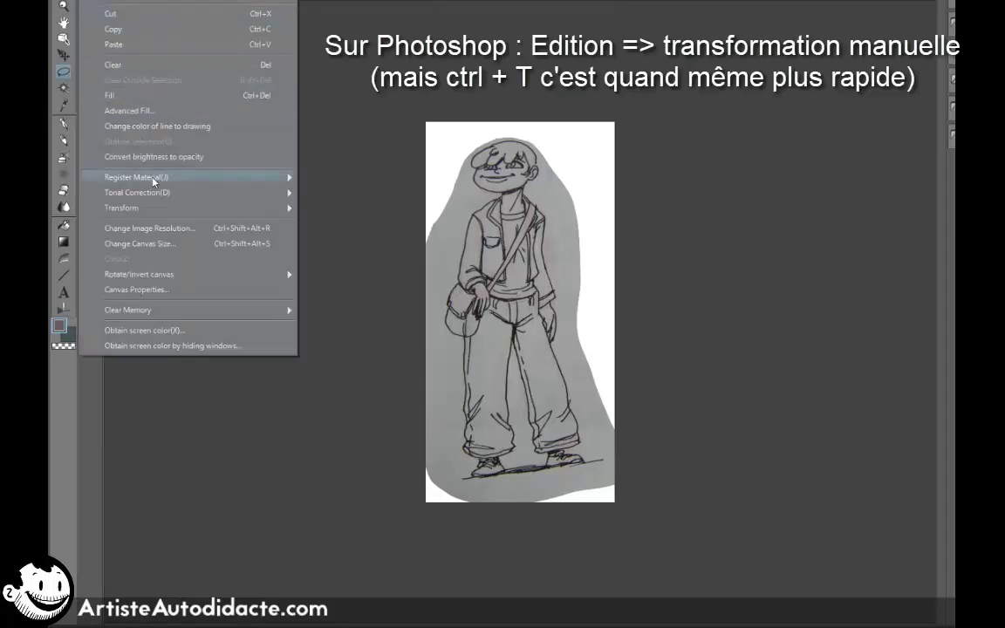
{"action": "mouse_move", "coordinate": [173, 211]}
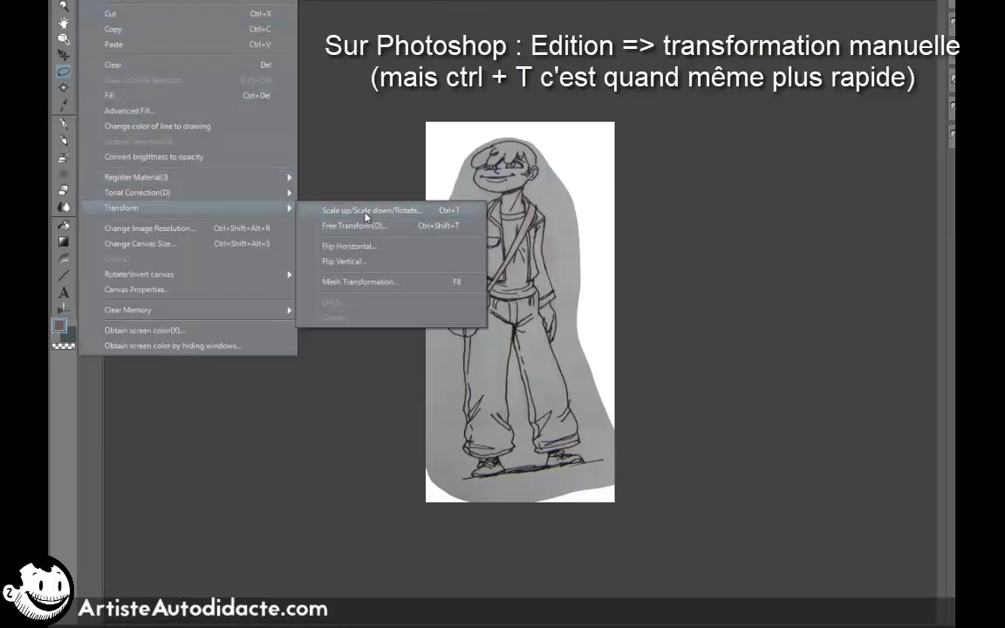
{"action": "left_click", "coordinate": [365, 213]}
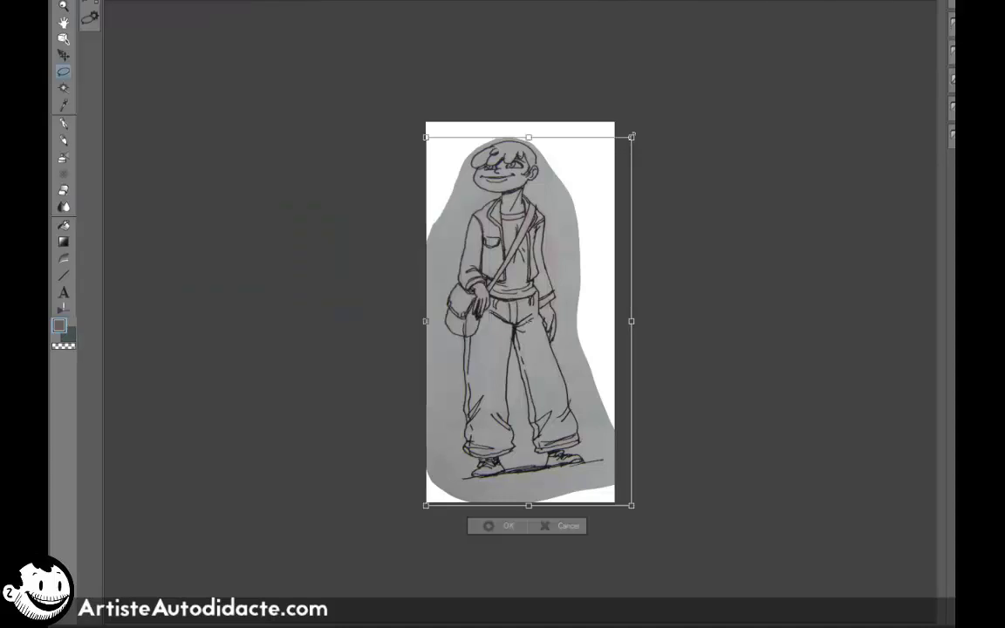
{"action": "left_click_drag", "start_coordinate": [631, 137], "coordinate": [628, 186]}
{"action": "left_click_drag", "start_coordinate": [639, 120], "coordinate": [658, 139]}
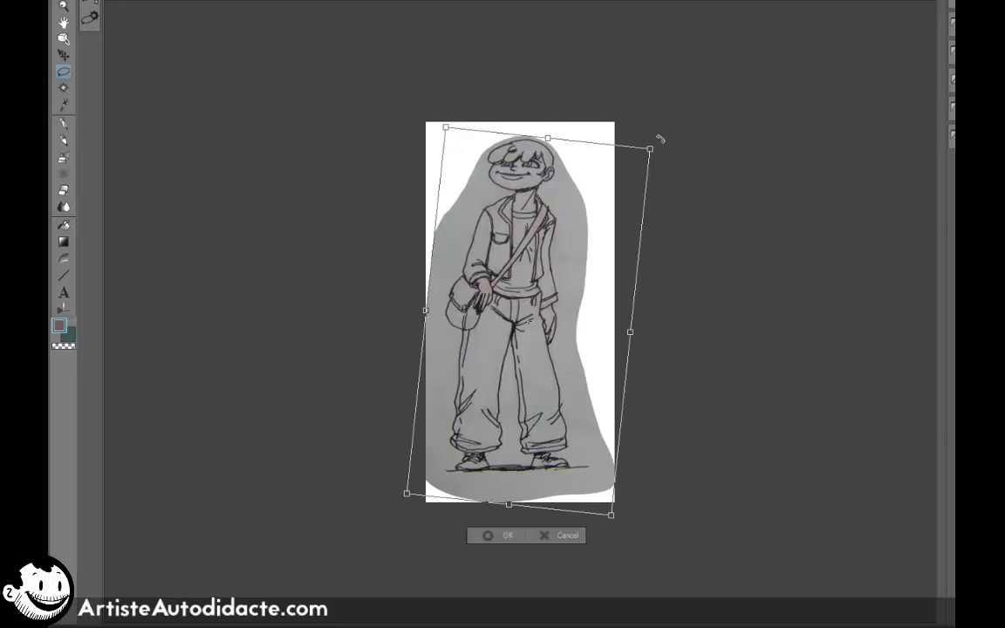
{"action": "left_click_drag", "start_coordinate": [599, 223], "coordinate": [607, 222]}
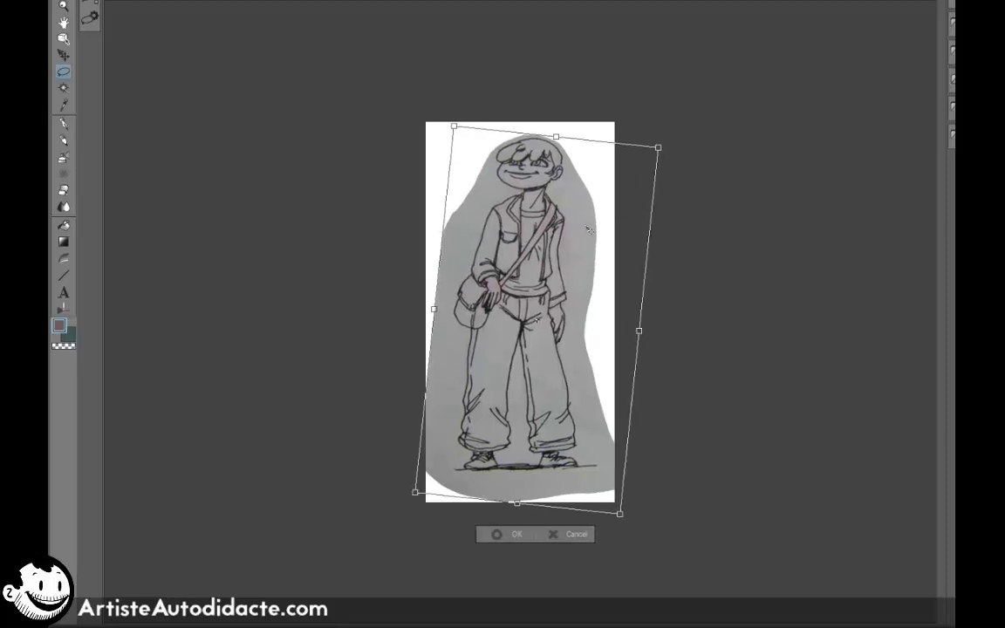
{"action": "key", "text": "Return"}
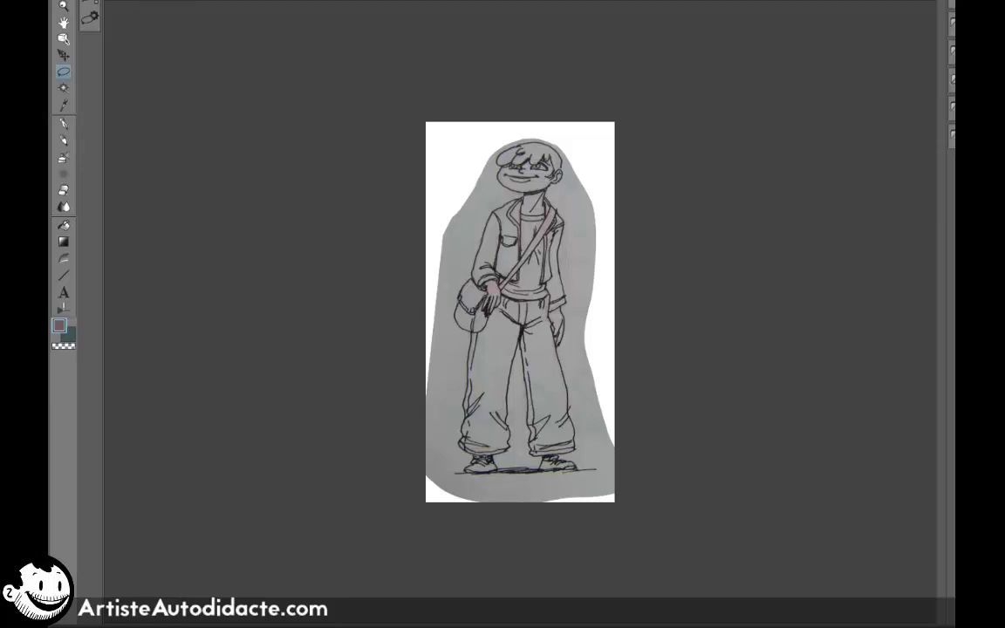
Step: Apply a Level Correction in RGB, lowering the input white point to just below the histogram's main peak to whiten the grey paper
{"action": "left_click", "coordinate": [96, 0]}
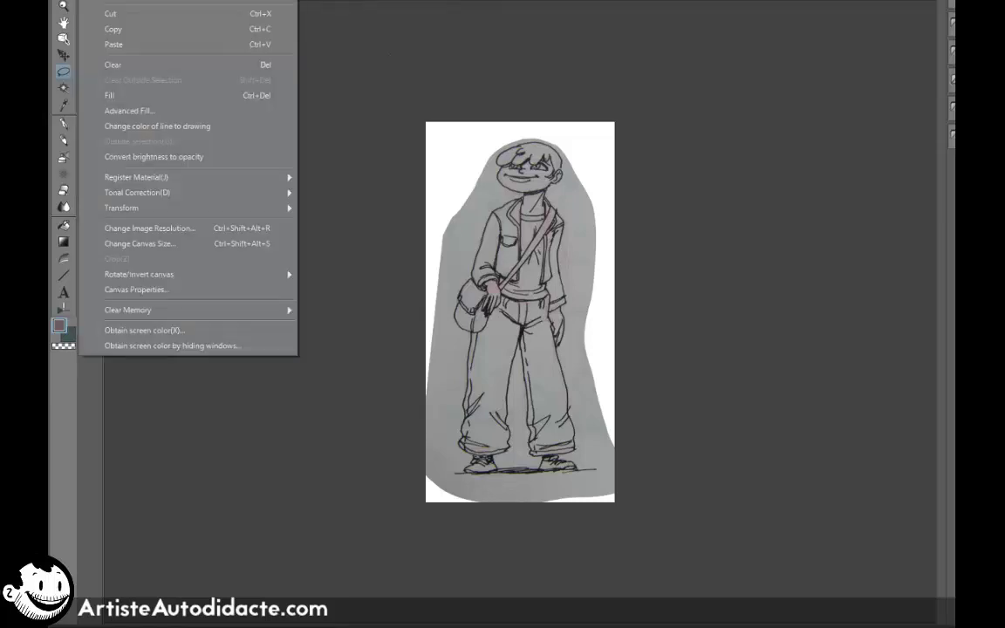
{"action": "mouse_move", "coordinate": [172, 199]}
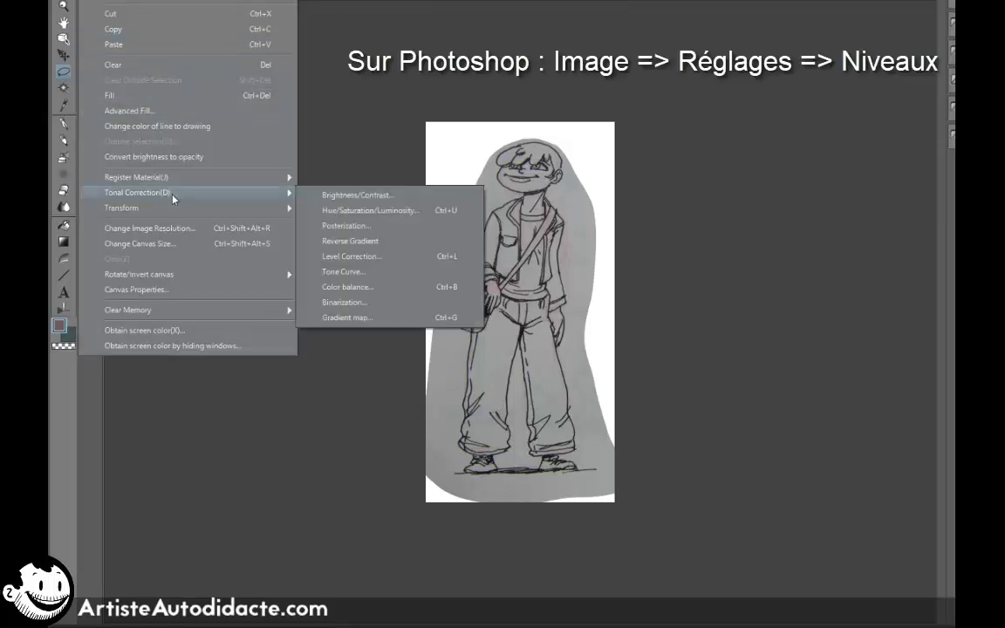
{"action": "left_click", "coordinate": [377, 262]}
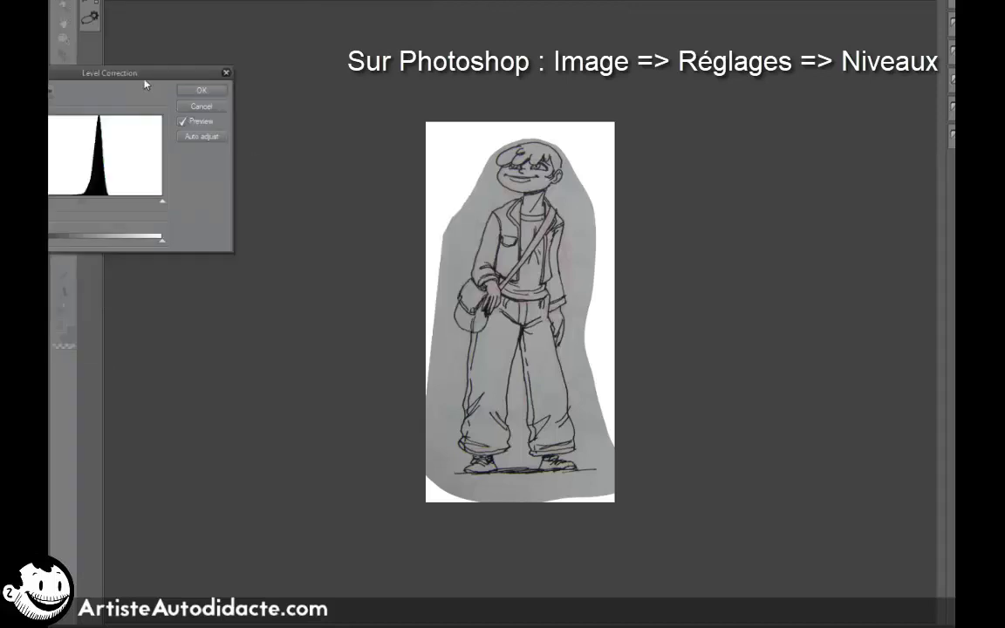
{"action": "left_click_drag", "start_coordinate": [137, 83], "coordinate": [320, 108]}
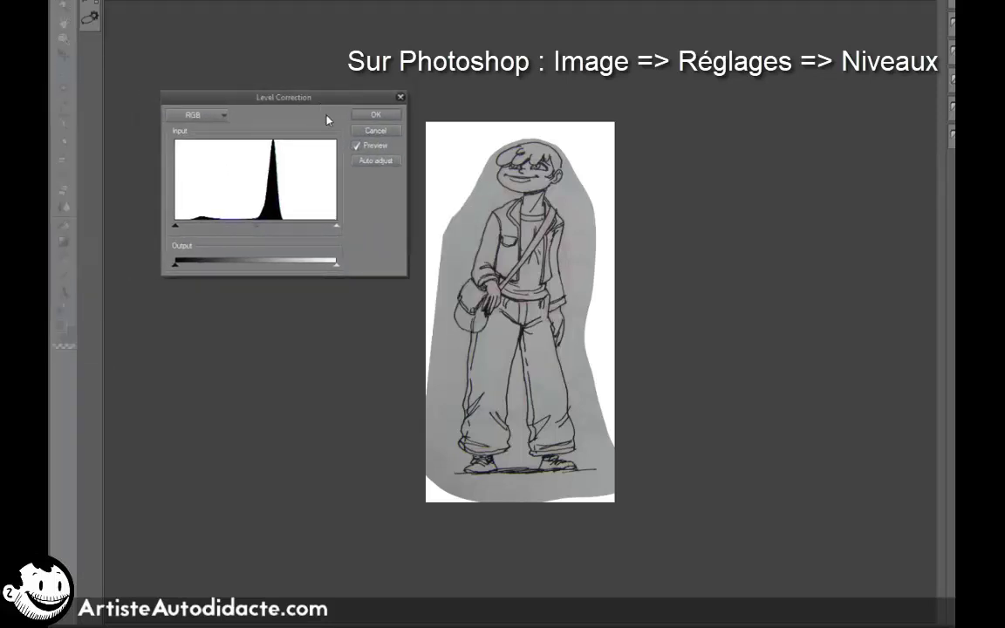
{"action": "left_click", "coordinate": [338, 228]}
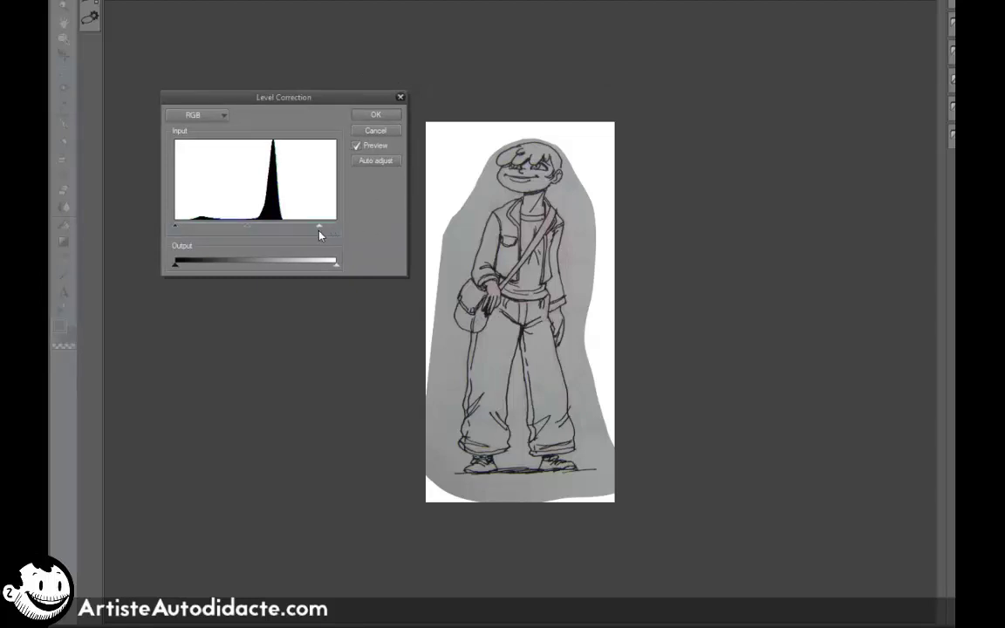
{"action": "left_click_drag", "start_coordinate": [273, 230], "coordinate": [266, 228]}
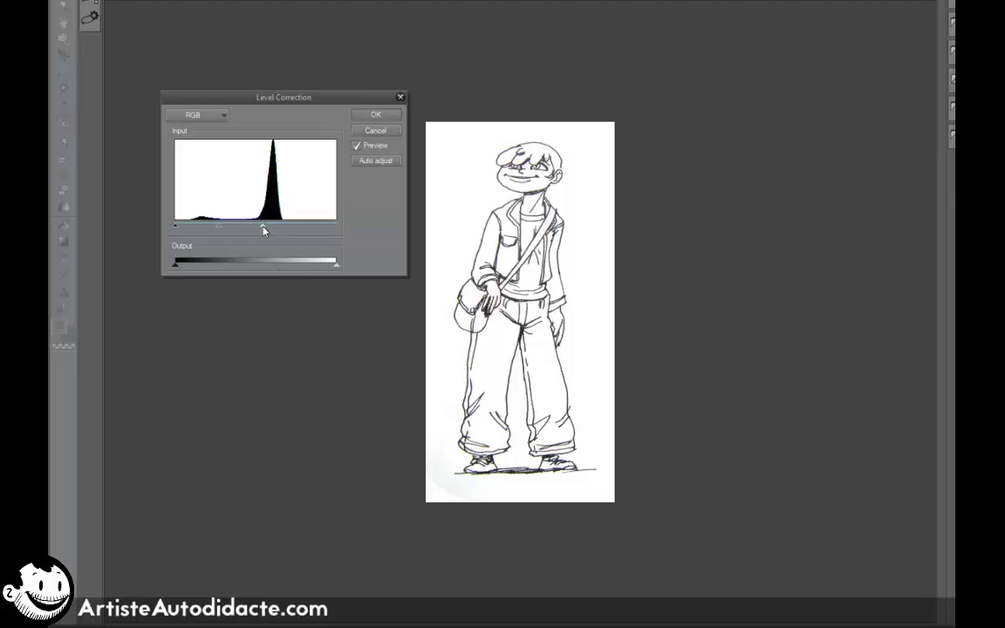
{"action": "left_click_drag", "start_coordinate": [264, 228], "coordinate": [271, 227]}
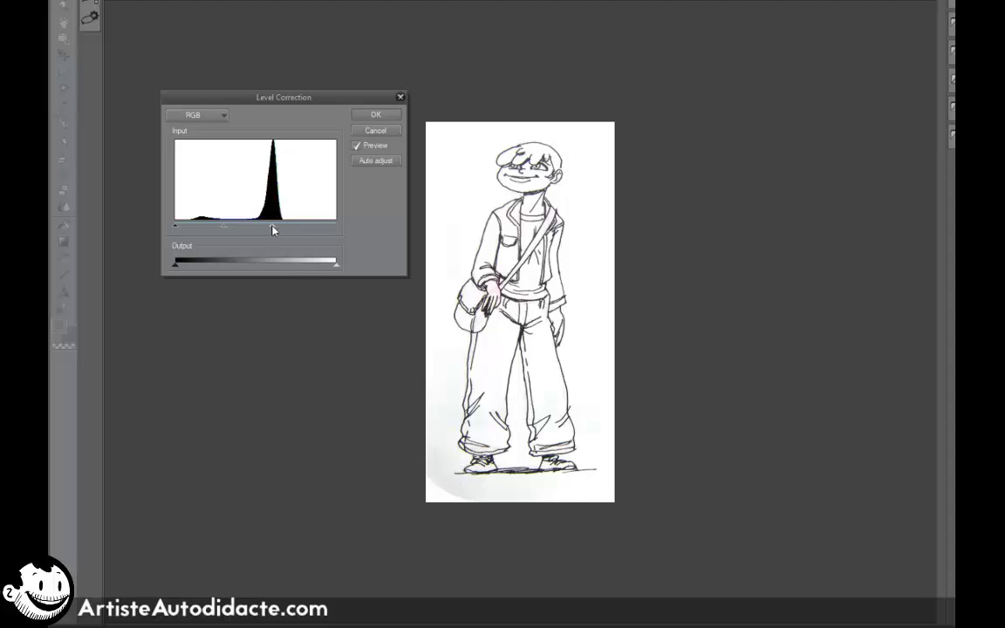
{"action": "left_click_drag", "start_coordinate": [265, 228], "coordinate": [260, 230]}
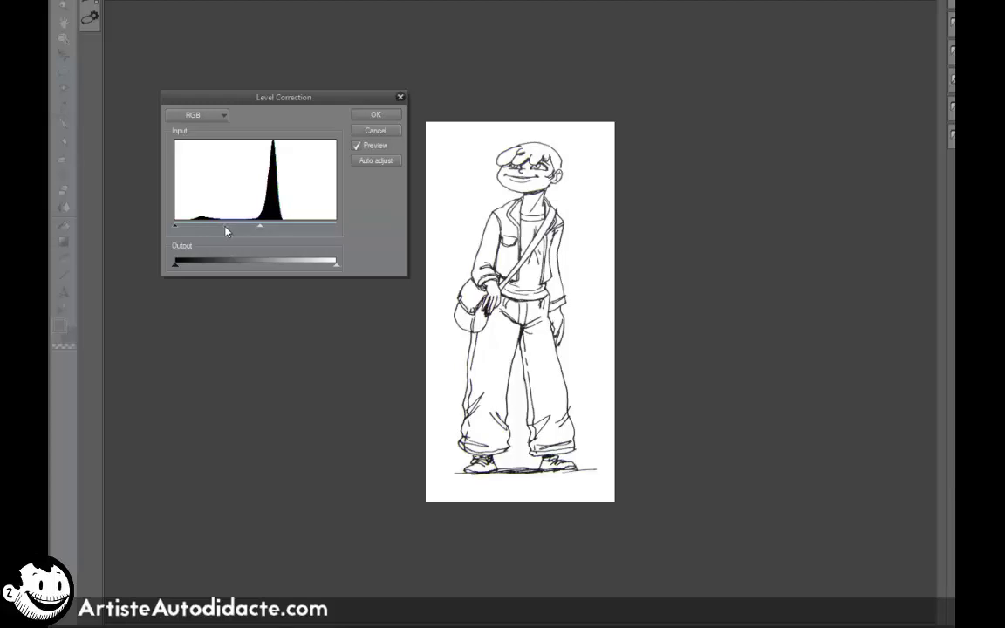
{"action": "left_click", "coordinate": [389, 113]}
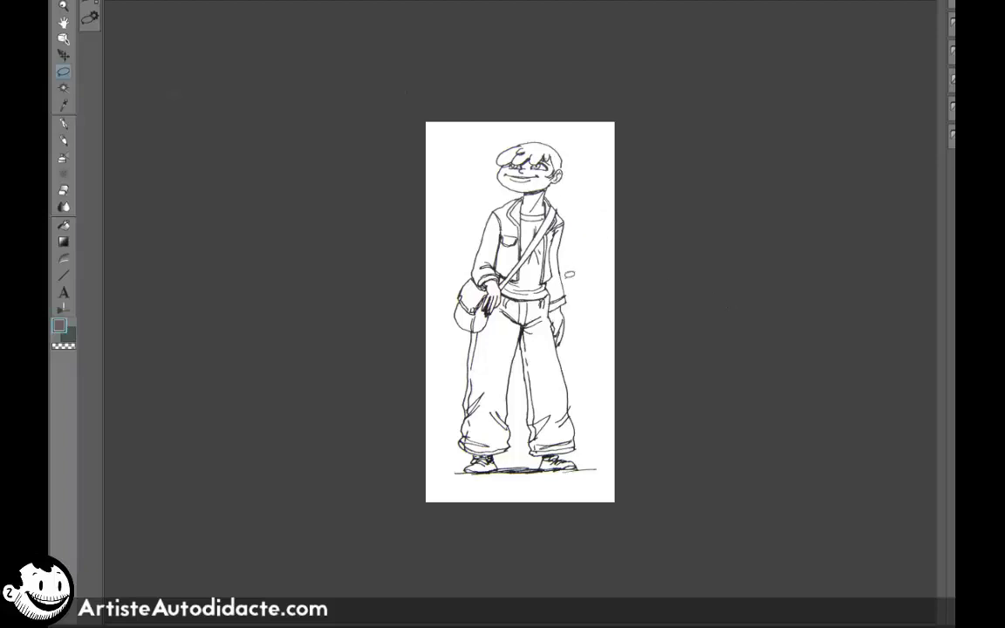
Step: Remove the colour tints from the line drawing by setting its saturation to -100
{"action": "scroll", "coordinate": [502, 187], "scroll_direction": "up", "scroll_amount": 3}
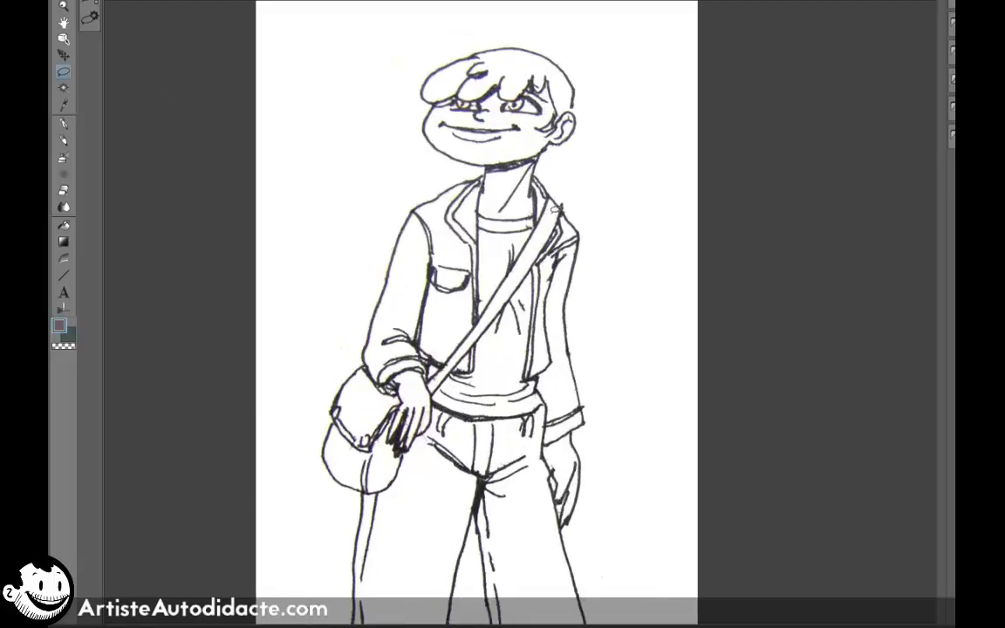
{"action": "scroll", "coordinate": [557, 208], "scroll_direction": "up", "scroll_amount": 5}
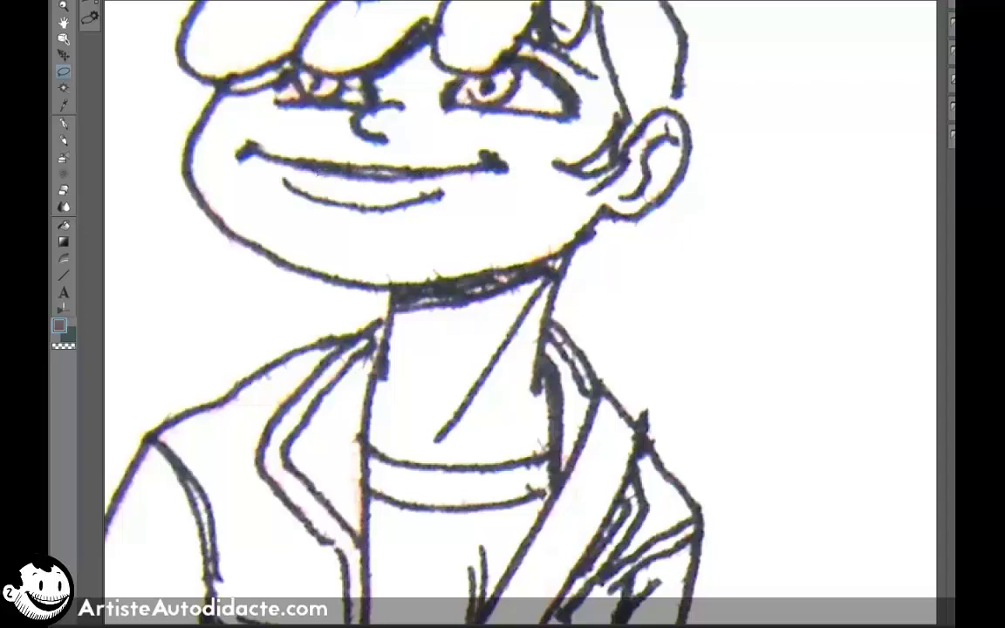
{"action": "key", "text": "ctrl+0"}
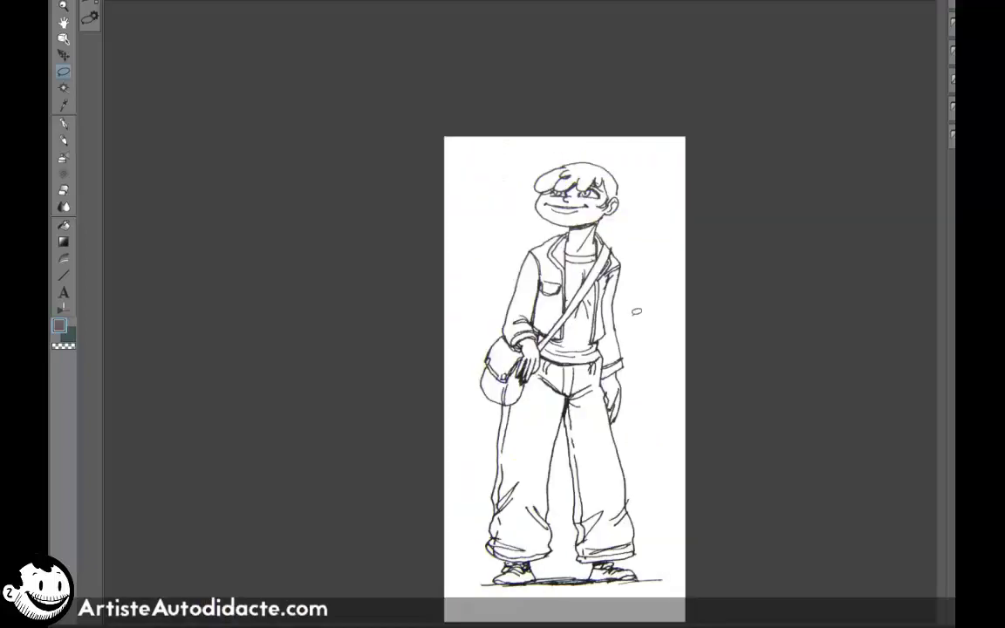
{"action": "left_click_drag", "start_coordinate": [636, 314], "coordinate": [579, 261]}
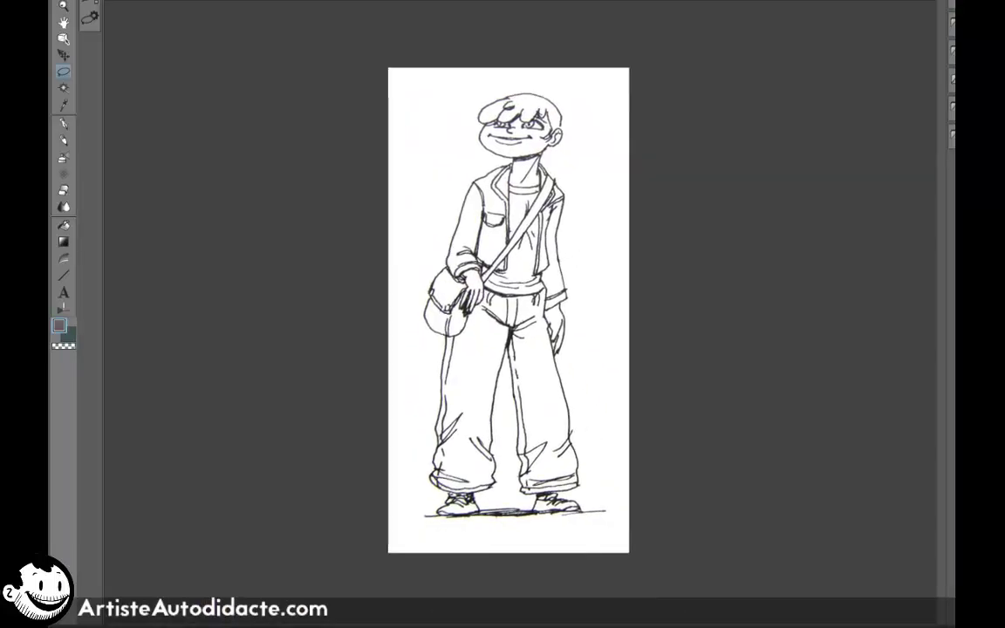
{"action": "left_click", "coordinate": [96, 1]}
{"action": "mouse_move", "coordinate": [157, 192]}
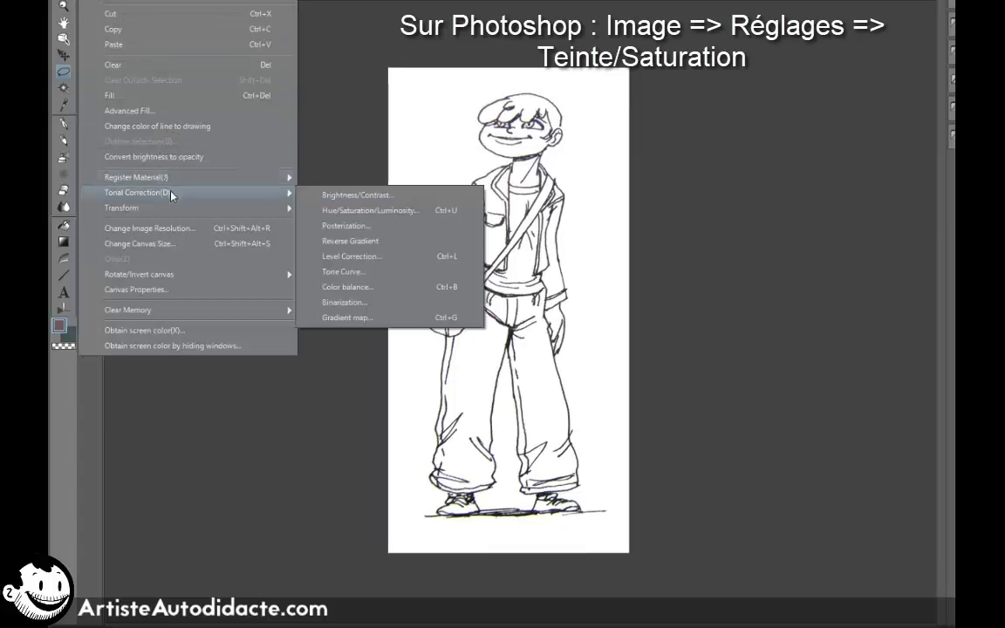
{"action": "left_click", "coordinate": [375, 212]}
{"action": "left_click_drag", "start_coordinate": [624, 125], "coordinate": [433, 109]}
{"action": "left_click_drag", "start_coordinate": [523, 48], "coordinate": [599, 51]}
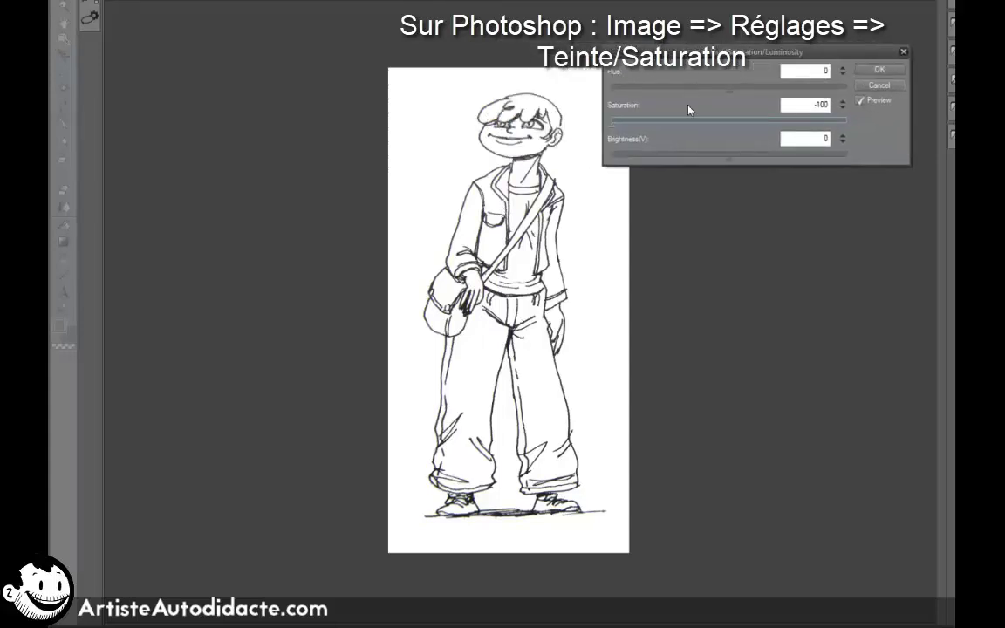
{"action": "key", "text": "Return"}
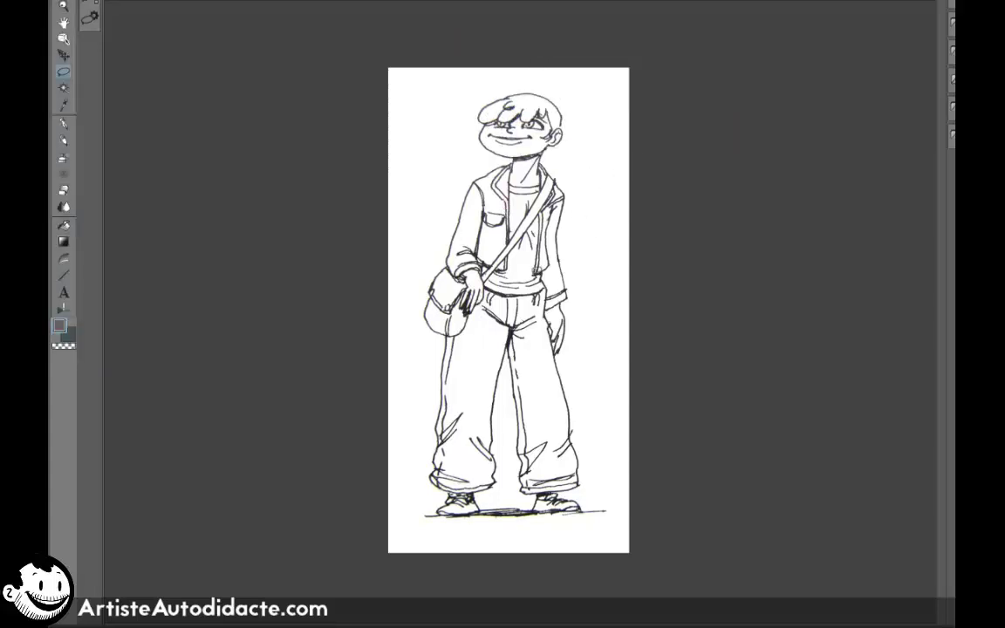